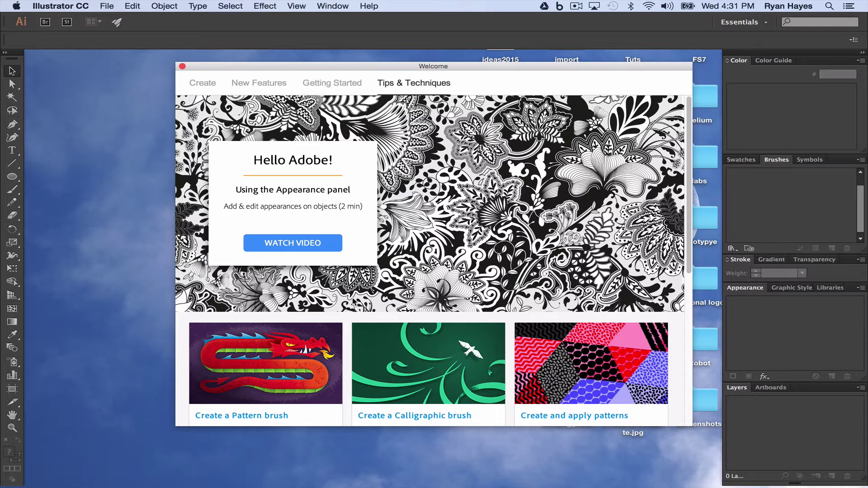
# Step: Create a new Custom Inkjet document in portrait orientation, 17 x 22 inches, and centre the artboard
pyautogui.press('super+n')
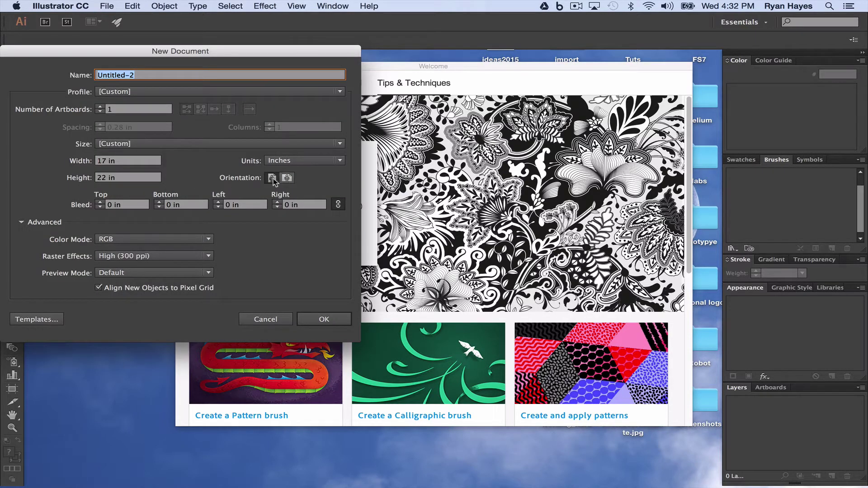
pyautogui.click(155, 92)
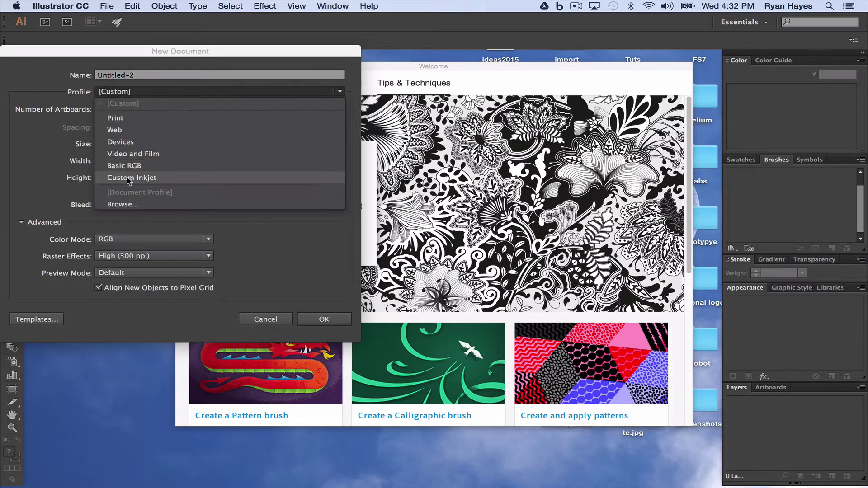
pyautogui.click(273, 178)
pyautogui.click(272, 178)
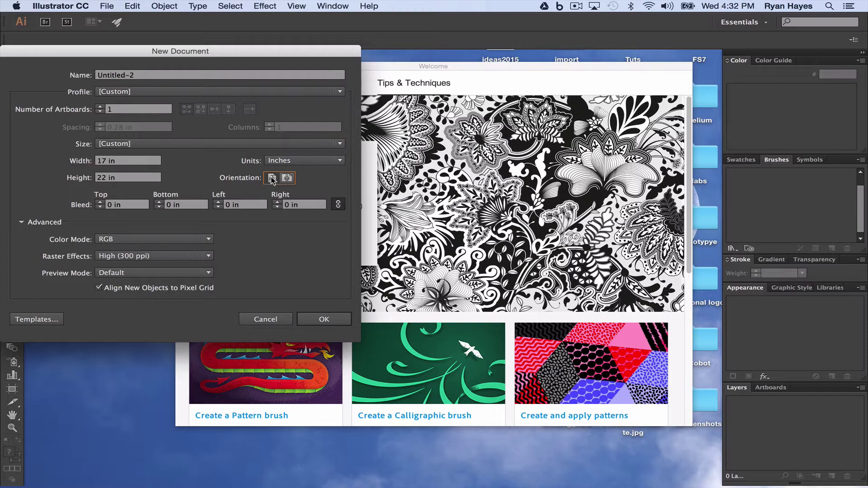
pyautogui.click(323, 320)
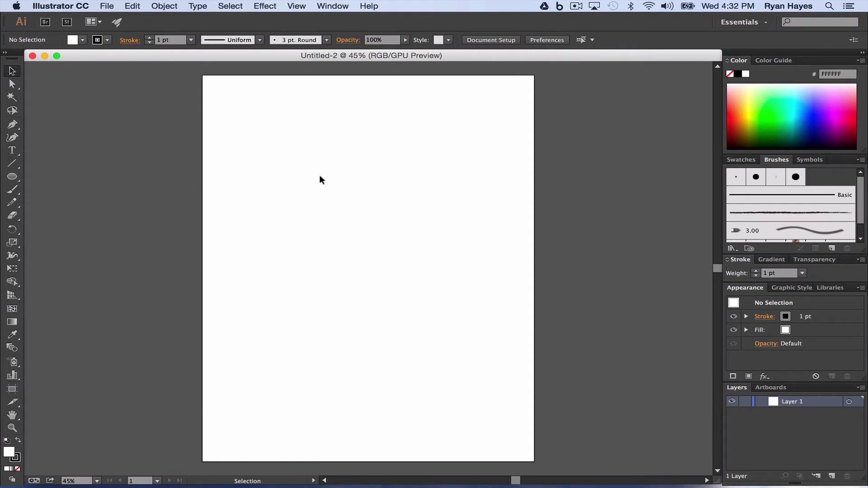
pyautogui.press('f')
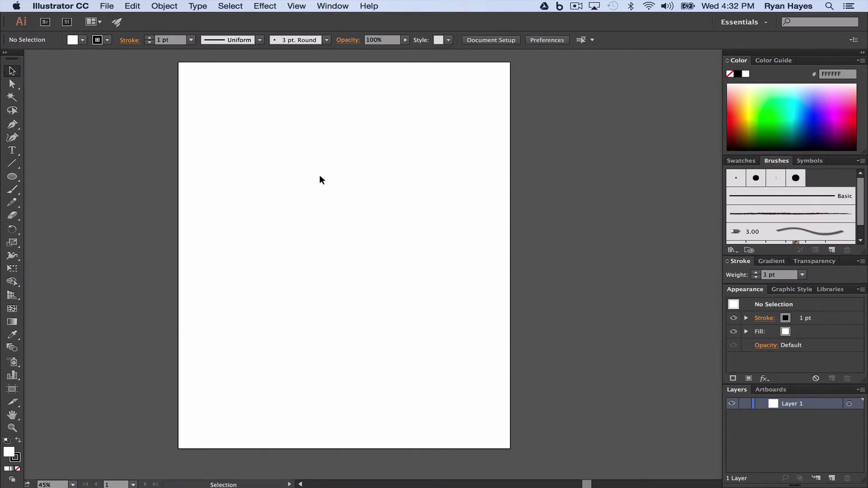
pyautogui.moveTo(339, 180); pyautogui.dragTo(397, 193)
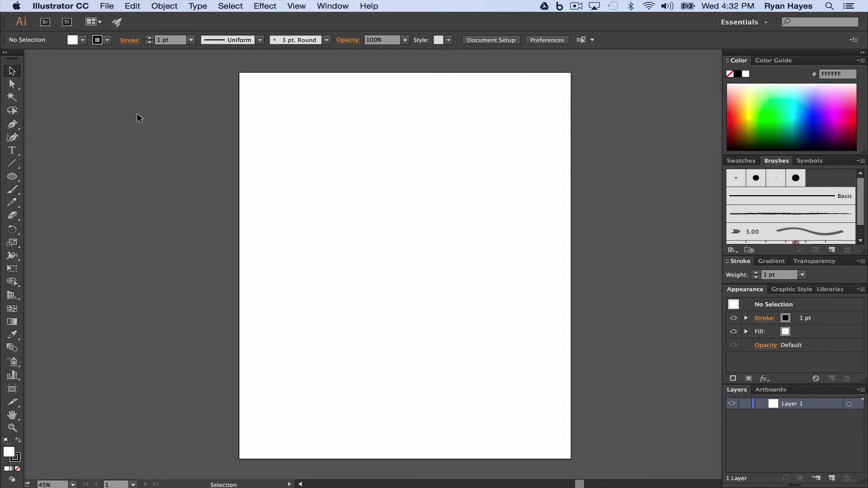
# Step: Place MrsHayes.jpg from the Desktop with Link unchecked so it embeds
pyautogui.click(108, 7)
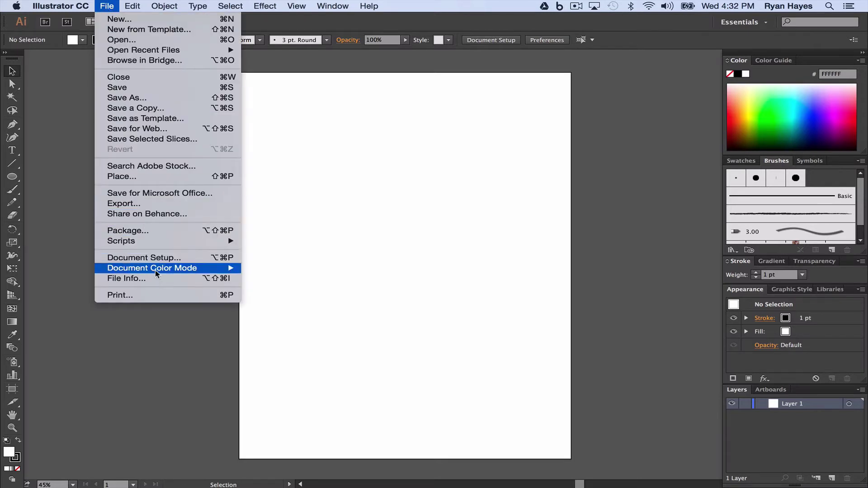
pyautogui.click(149, 177)
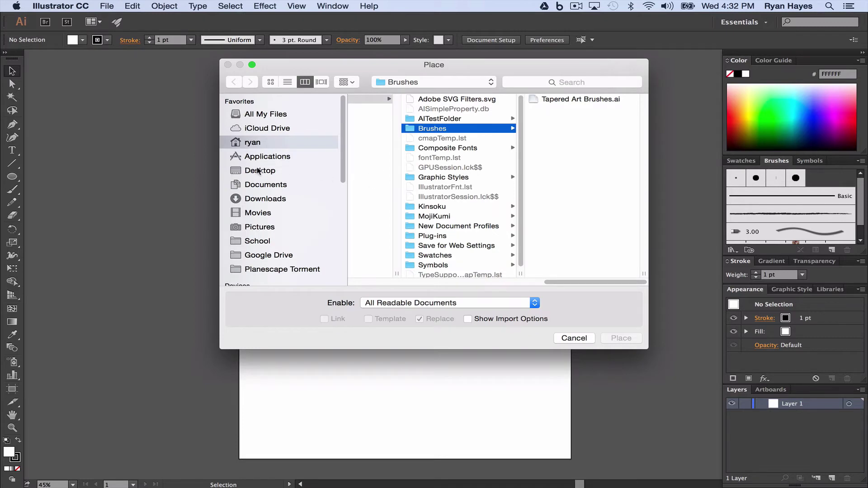
pyautogui.click(256, 171)
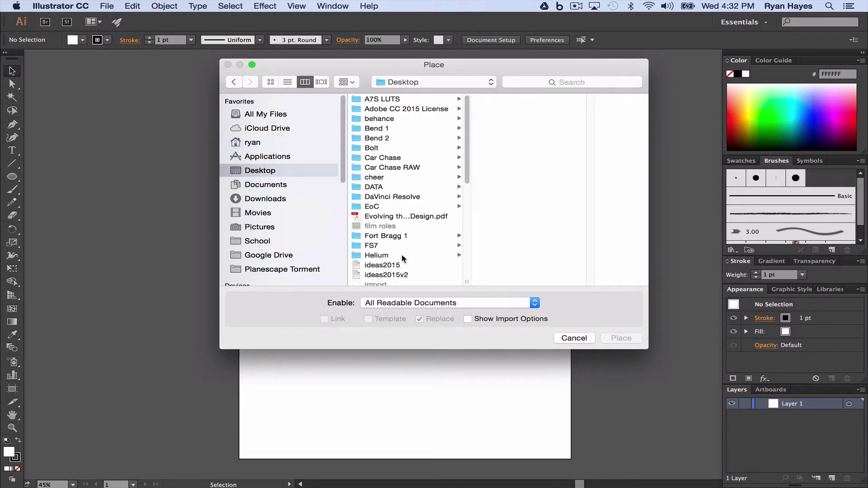
pyautogui.scroll(-10, 400, 253)
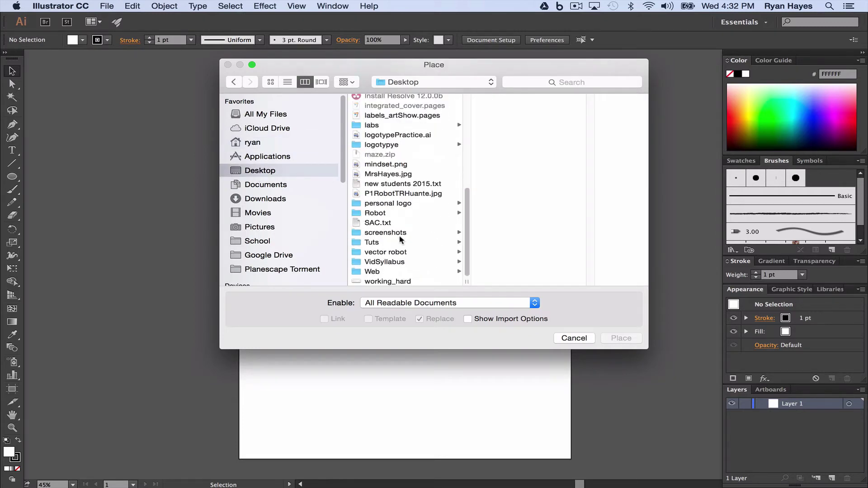
pyautogui.click(387, 174)
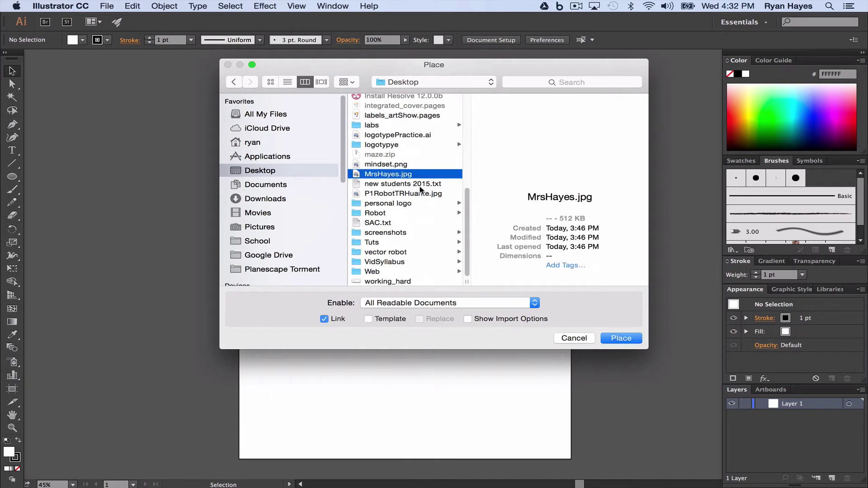
pyautogui.click(325, 319)
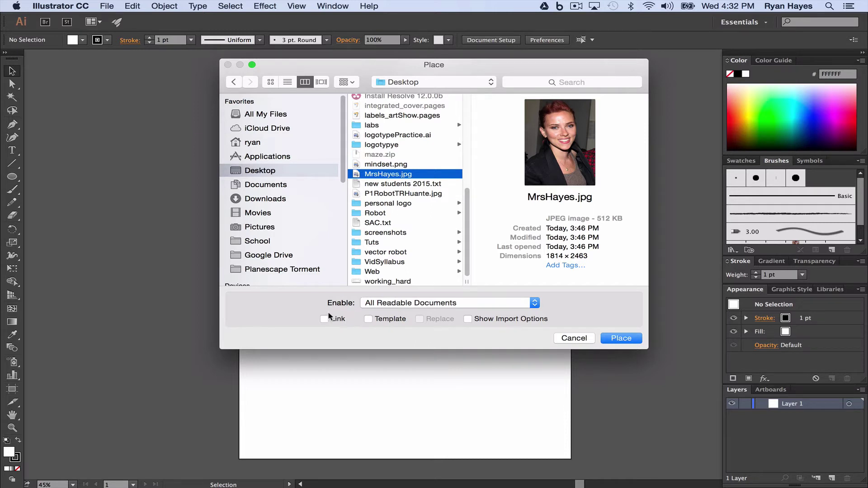
pyautogui.click(621, 338)
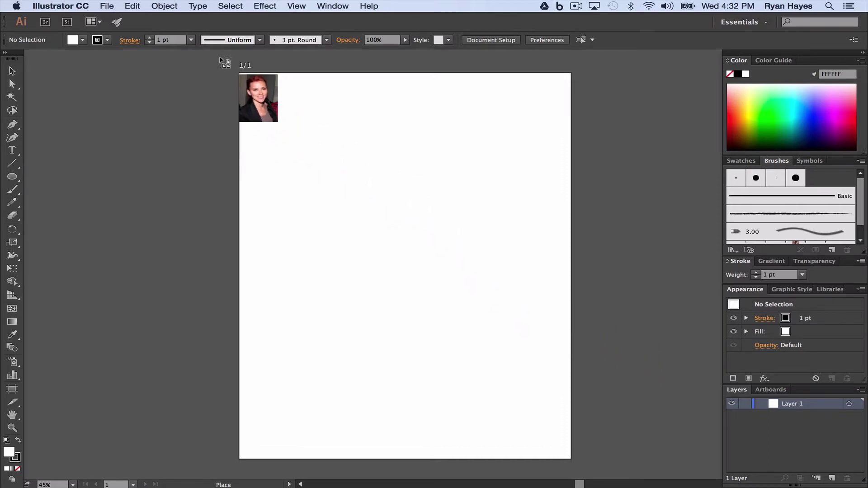
# Step: Drop the photo at the artboard's top-left and Shift-scale it to about 17 inches wide
pyautogui.click(221, 60)
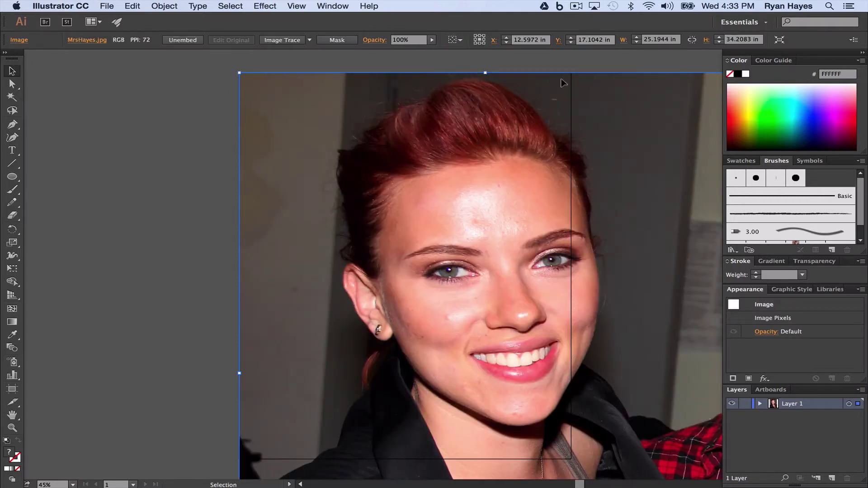
pyautogui.moveTo(581, 337); pyautogui.dragTo(415, 176)
pyautogui.moveTo(489, 384); pyautogui.dragTo(517, 286)
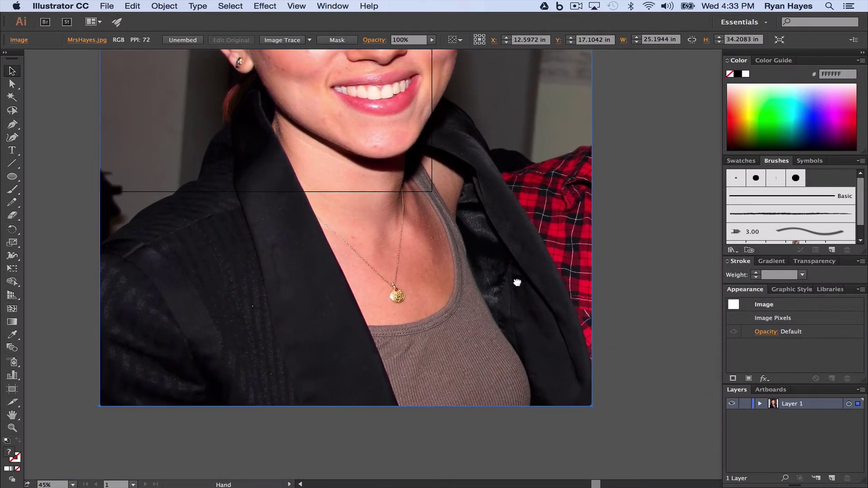
pyautogui.moveTo(550, 345); pyautogui.dragTo(548, 331)
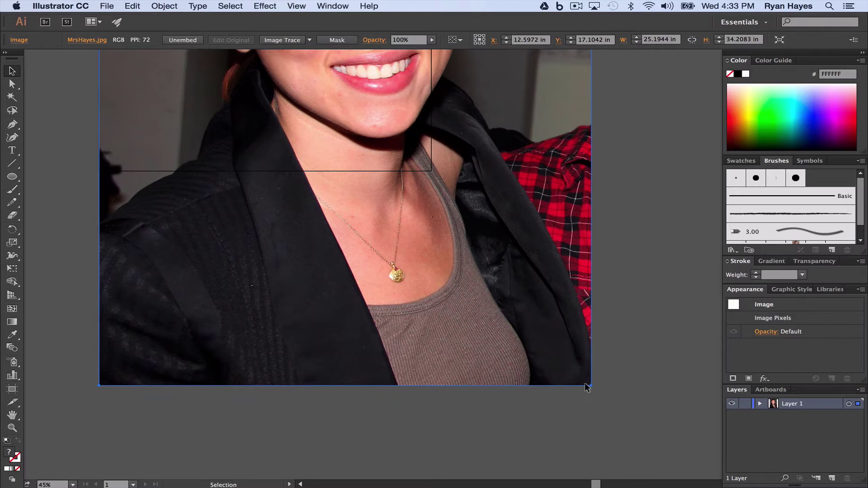
pyautogui.moveTo(590, 384); pyautogui.dragTo(430, 266)
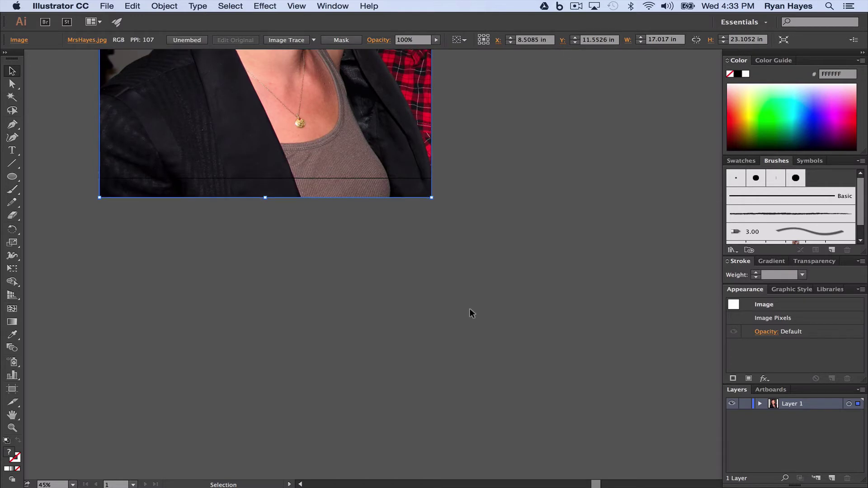
pyautogui.press('super+0')
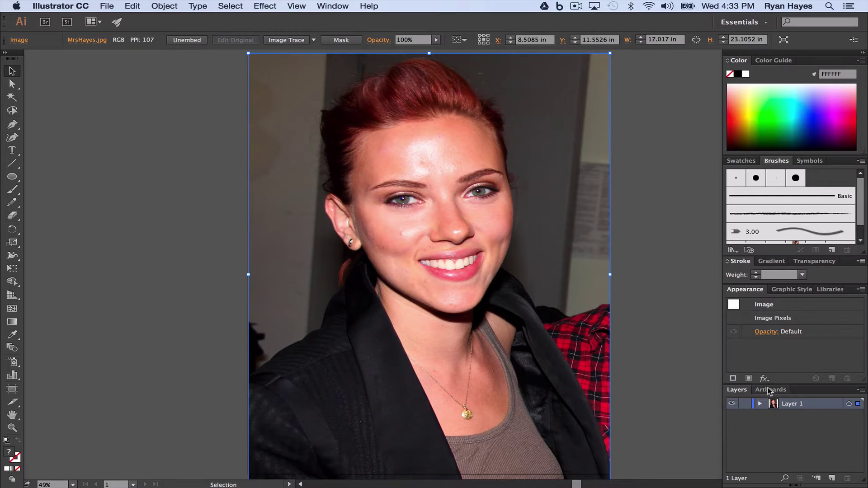
# Step: Rename Layer 1 to 'Ref. Photo' and lock it
pyautogui.doubleClick(800, 403)
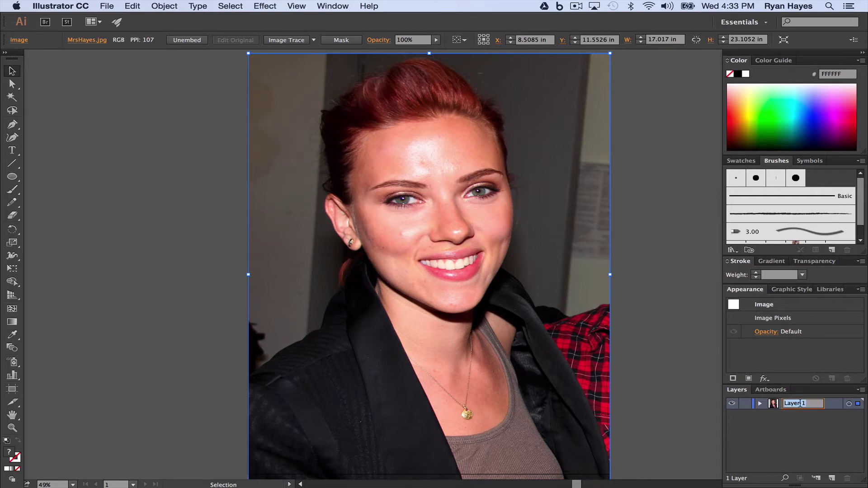
pyautogui.write('Ref. Photo')
pyautogui.click(743, 404)
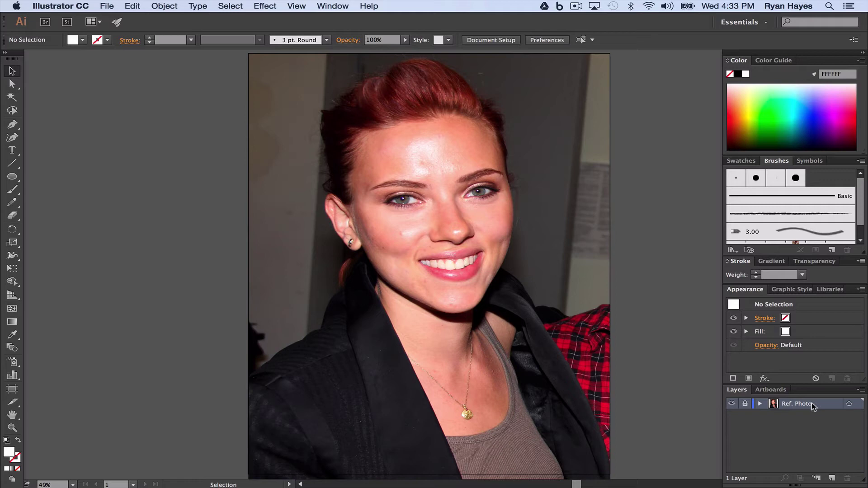
# Step: Duplicate the Ref. Photo layer, unlock the copy and select its photo
pyautogui.moveTo(816, 405); pyautogui.dragTo(829, 477)
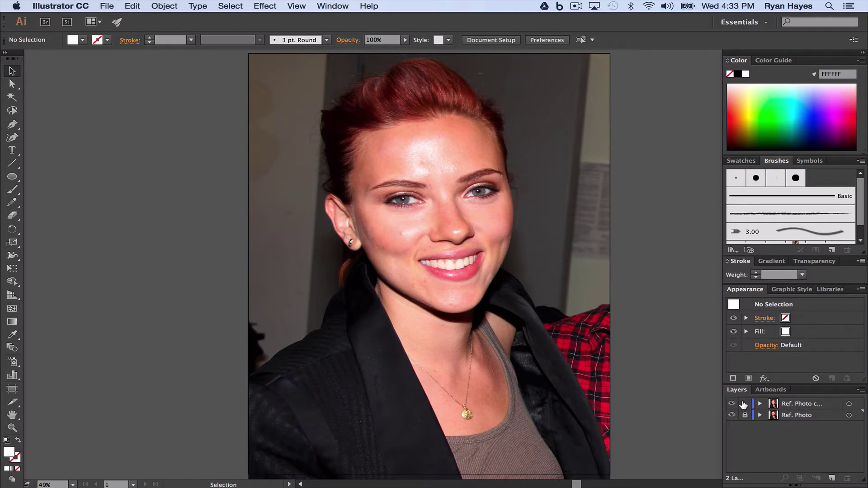
pyautogui.click(744, 405)
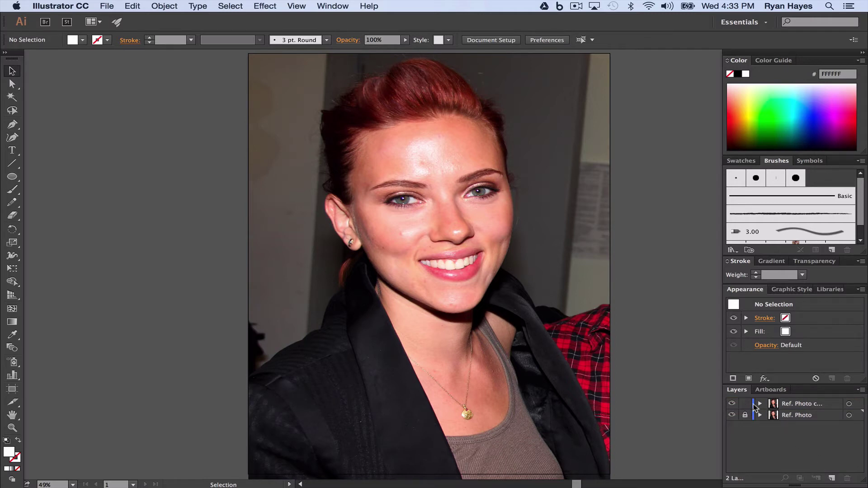
pyautogui.click(437, 198)
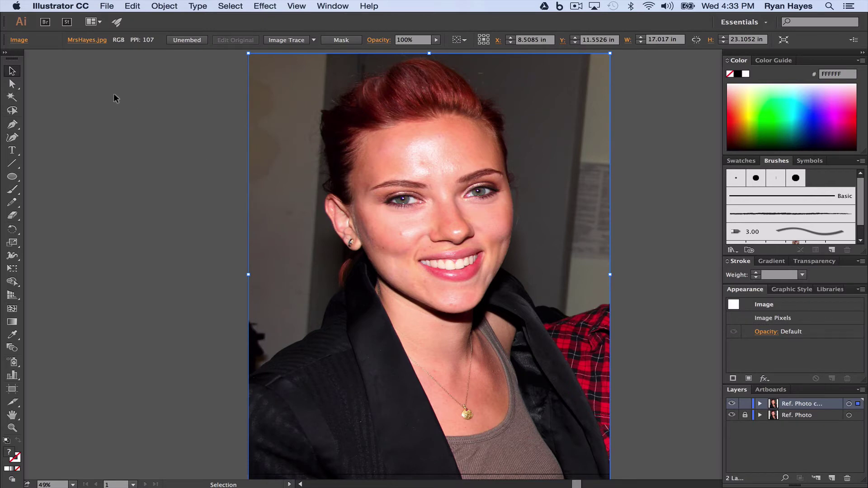
# Step: Choose Effect > Artistic > Poster Edges with Edge Thickness 2, Intensity 0, Posterization 1
pyautogui.click(264, 7)
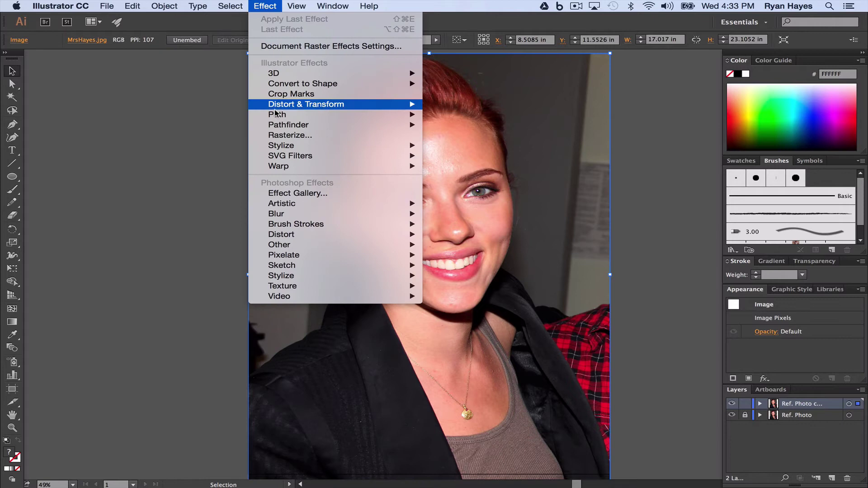
pyautogui.moveTo(299, 205)
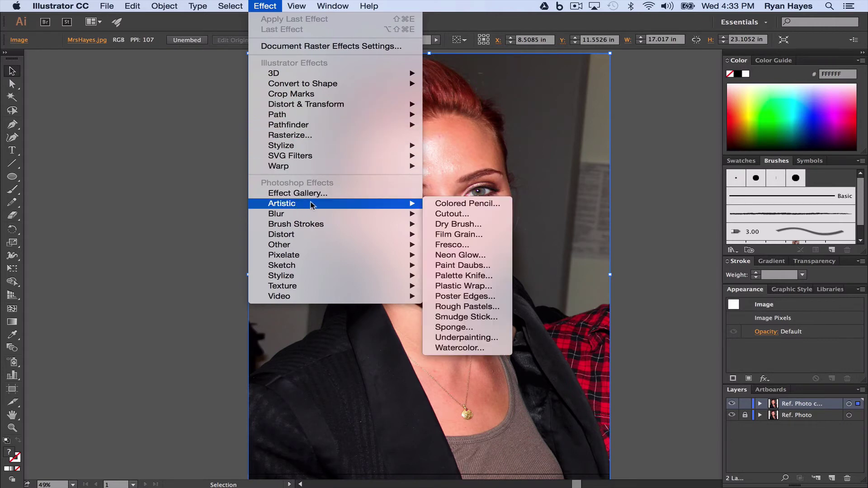
pyautogui.click(477, 301)
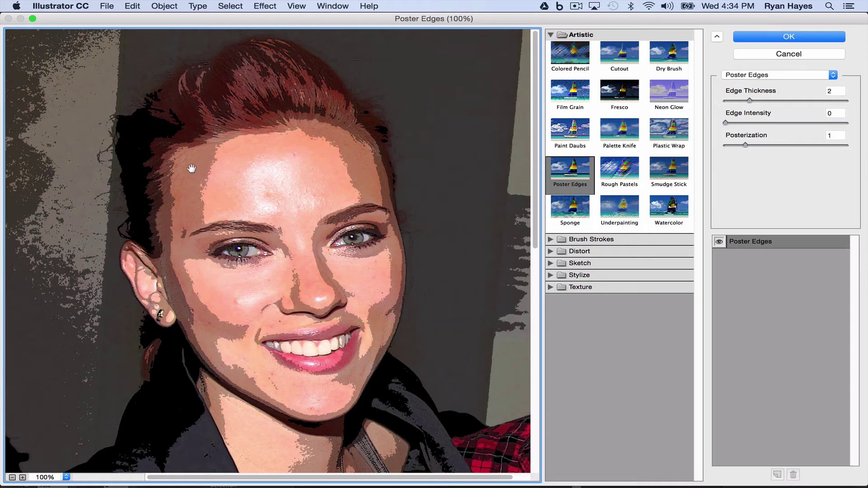
# Step: Apply Poster Edges and rename the copied layer 'Shadows & Highlights'
pyautogui.click(786, 38)
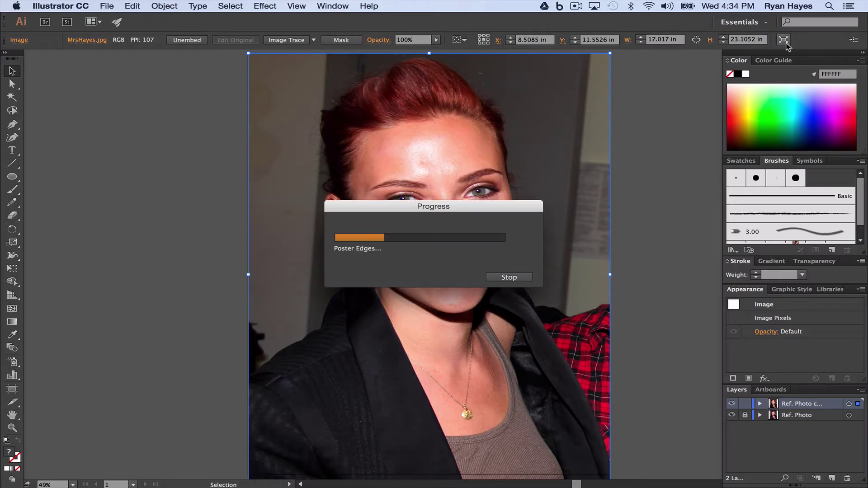
pyautogui.doubleClick(795, 406)
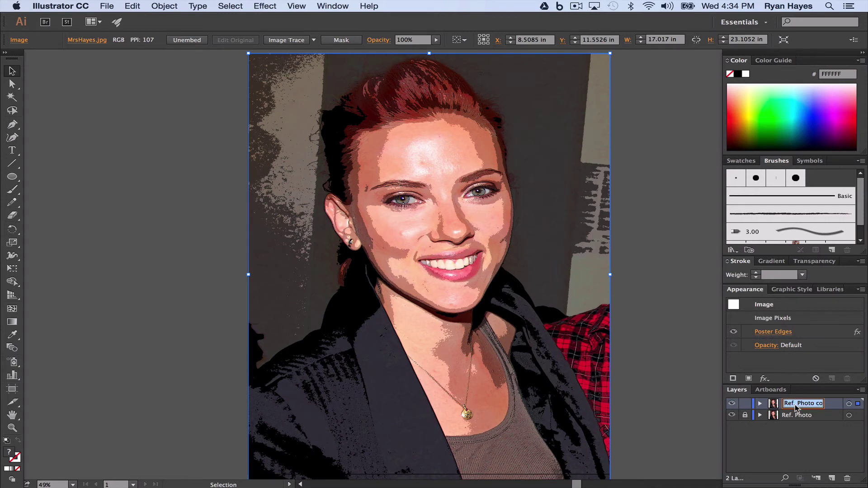
pyautogui.write('S')
pyautogui.write('& Hih')
pyautogui.write('h')
pyautogui.write('ligh')
pyautogui.press('BackSpace')
pyautogui.press('BackSpace')
pyautogui.write('ghts')
pyautogui.press('Return')
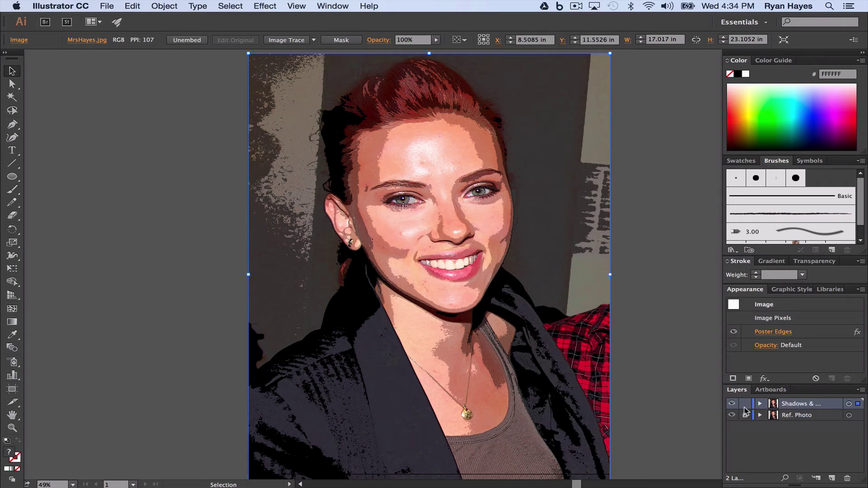
# Step: Lock the Shadows & Highlights layer and toggle its visibility to compare with the photo
pyautogui.click(745, 404)
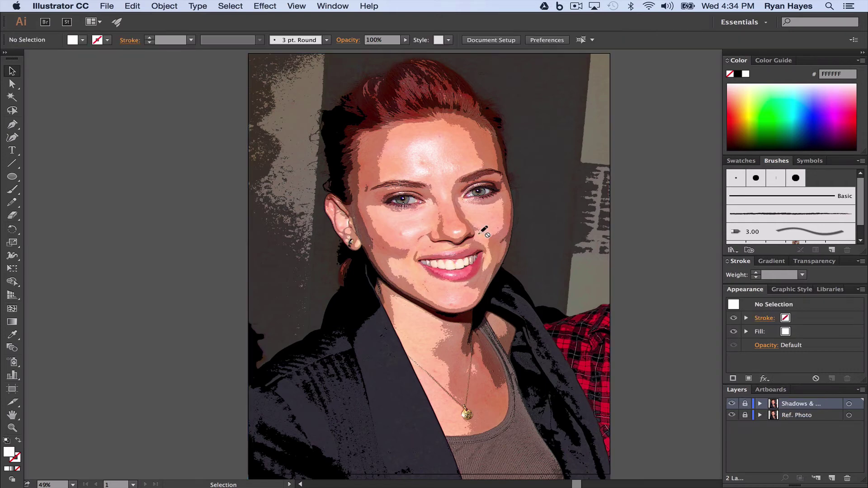
pyautogui.click(731, 402)
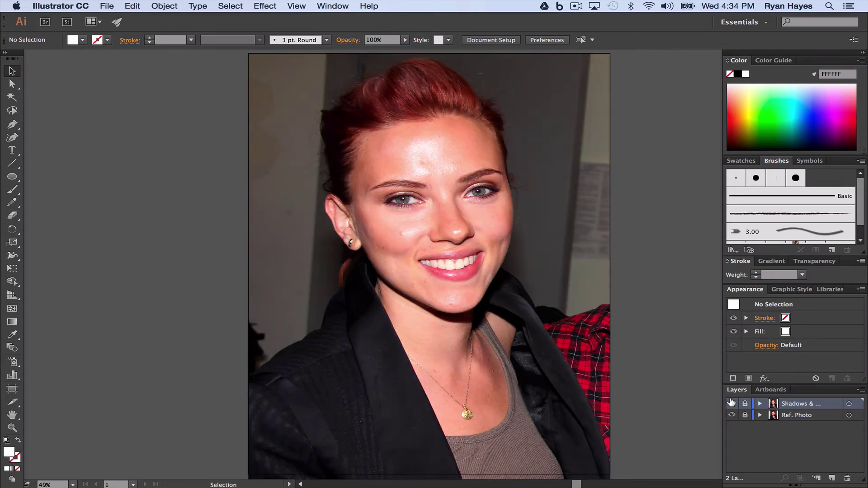
pyautogui.click(731, 403)
pyautogui.click(731, 402)
pyautogui.click(731, 402)
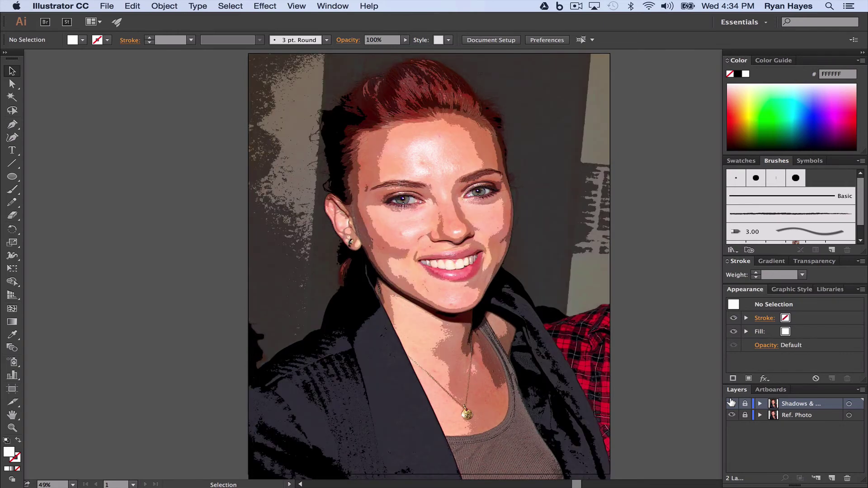
pyautogui.click(732, 402)
pyautogui.click(731, 402)
# Step: Zoom to 100% on the face around the eye, then add and delete an empty layer
pyautogui.click(12, 427)
pyautogui.click(375, 204)
pyautogui.click(451, 275)
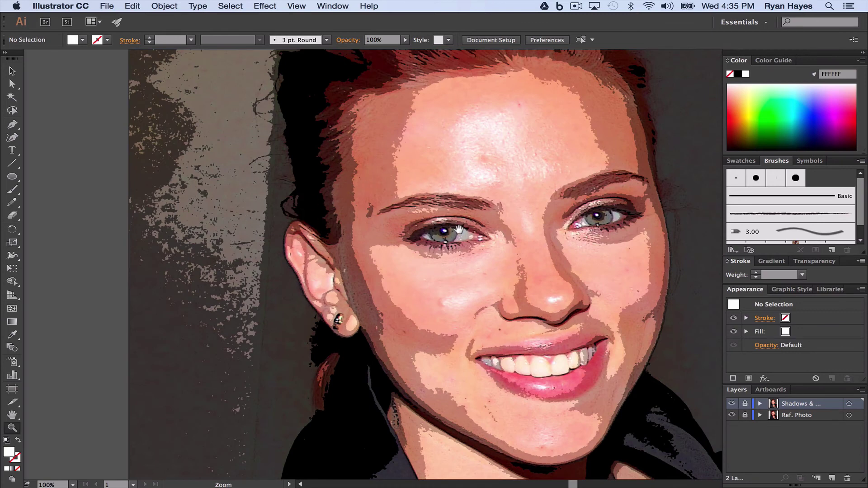
pyautogui.moveTo(459, 229); pyautogui.dragTo(324, 223)
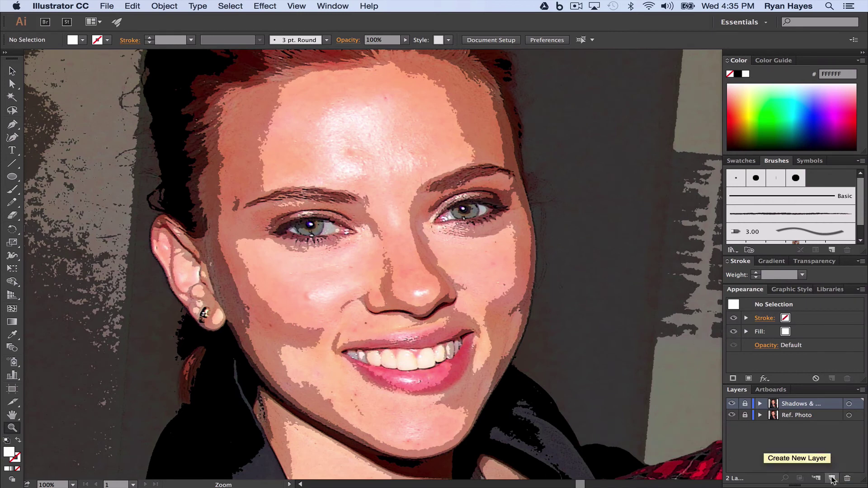
pyautogui.click(832, 479)
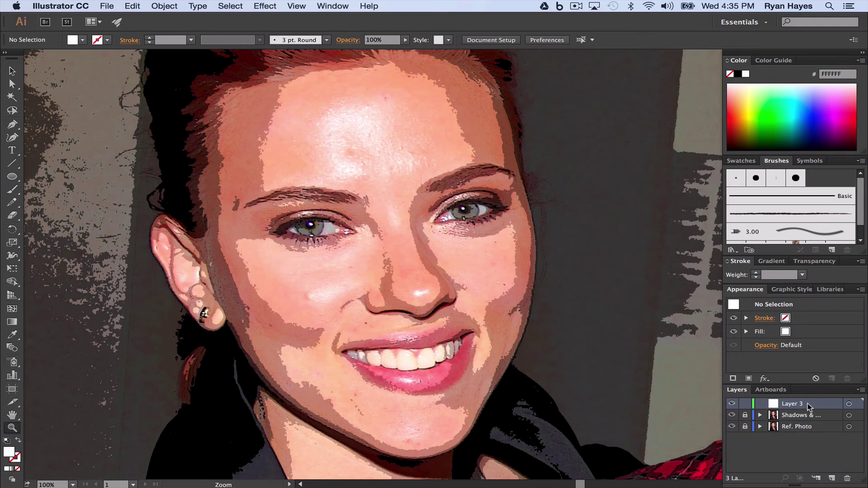
pyautogui.moveTo(807, 403); pyautogui.dragTo(845, 478)
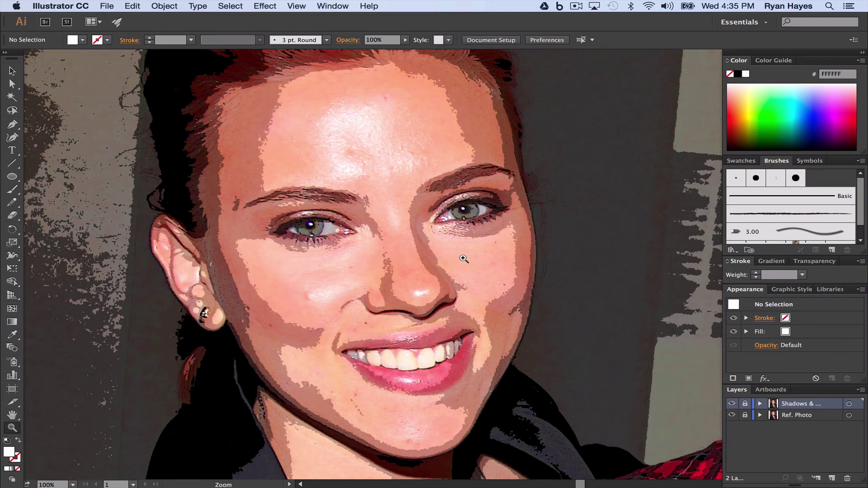
# Step: Save As into a new 'Vector Portrait' folder created on Google Drive
pyautogui.click(107, 6)
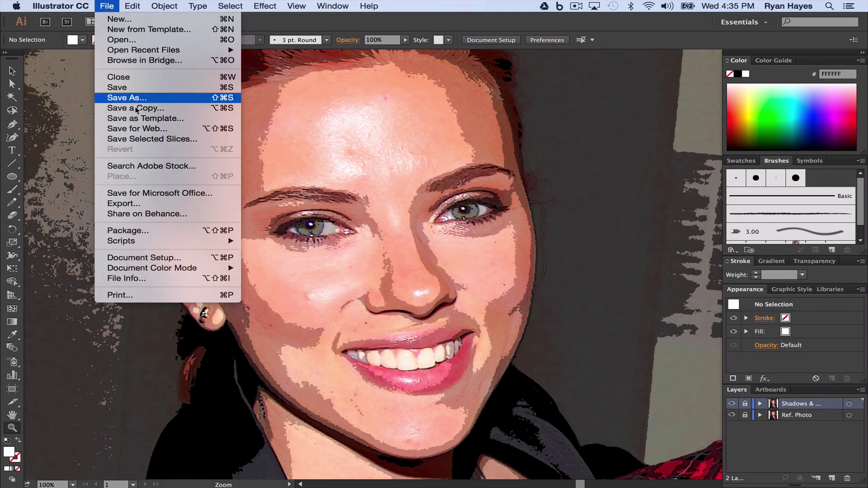
pyautogui.click(144, 100)
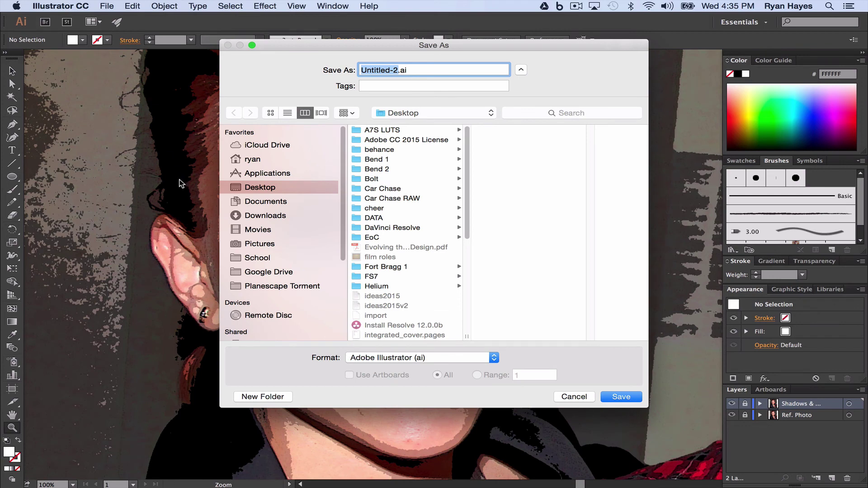
pyautogui.click(274, 273)
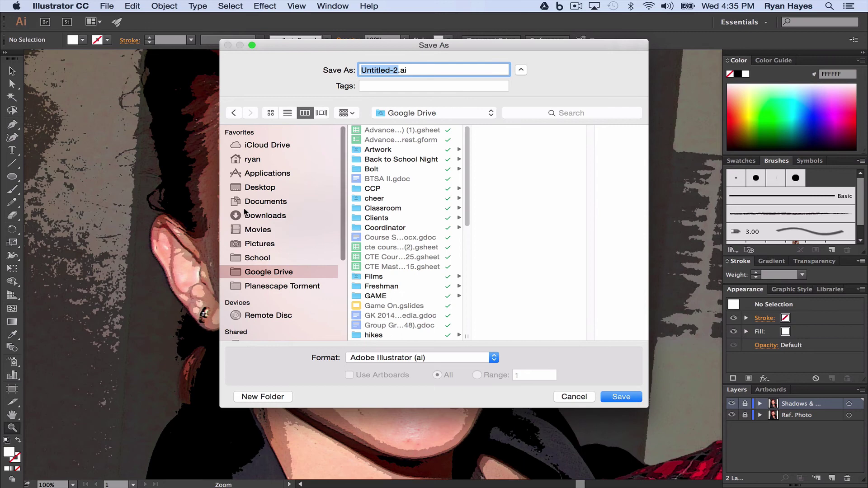
pyautogui.click(268, 397)
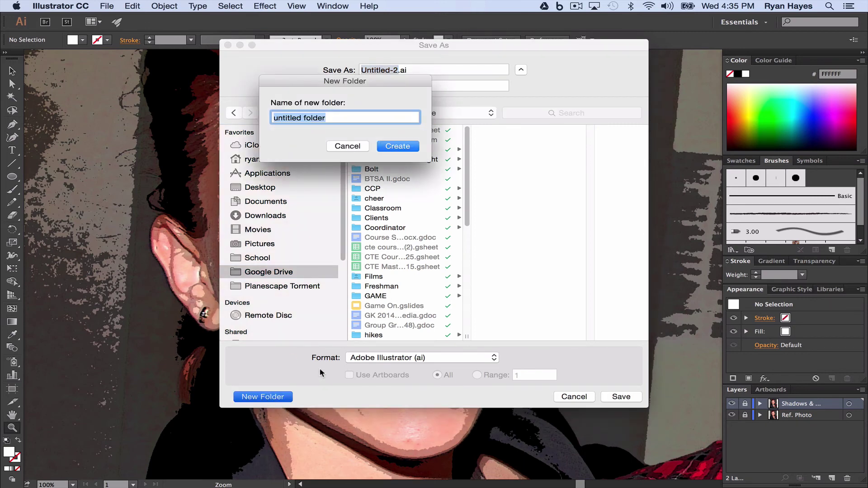
pyautogui.write('S')
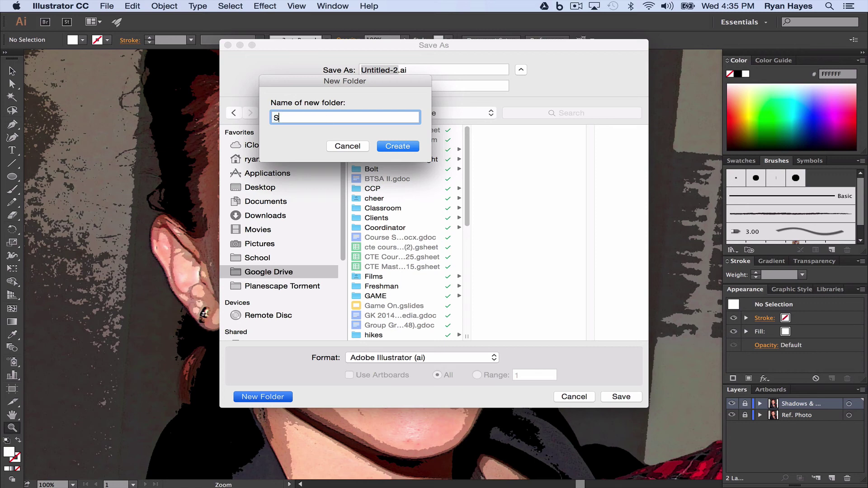
pyautogui.write('elf Po')
pyautogui.press('BackSpace')
pyautogui.press('BackSpace')
pyautogui.press('BackSpace')
pyautogui.press('BackSpace')
pyautogui.press('BackSpace')
pyautogui.press('BackSpace')
pyautogui.press('BackSpace')
pyautogui.press('BackSpace')
pyautogui.press('BackSpace')
pyautogui.press('BackSpace')
pyautogui.press('BackSpace')
pyautogui.write('Vector P')
pyautogui.click(395, 146)
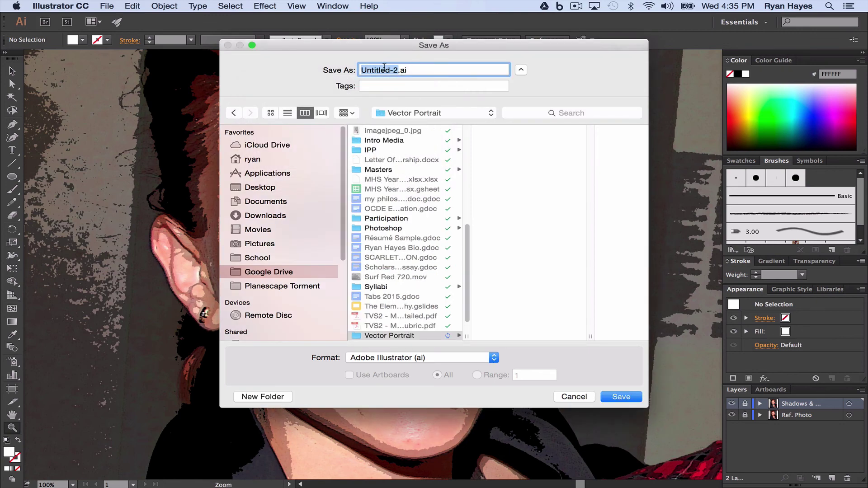
# Step: Save the file as 'p1HayesR_portraitt' in Illustrator format with default options
pyautogui.write('p1Hayes')
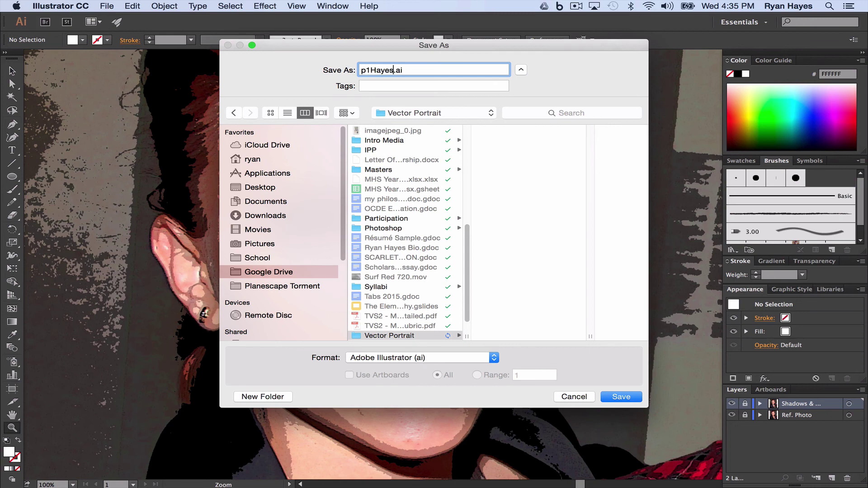
pyautogui.write('R')
pyautogui.write('_portrait')
pyautogui.write('t')
pyautogui.click(614, 397)
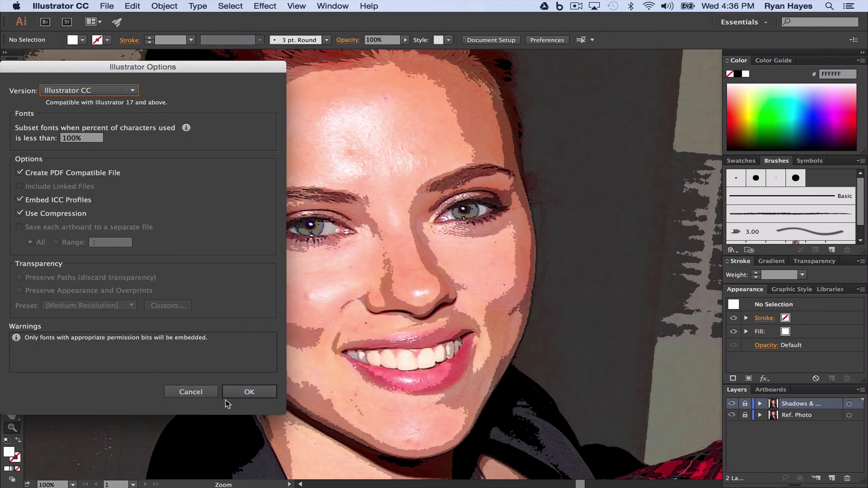
pyautogui.click(247, 393)
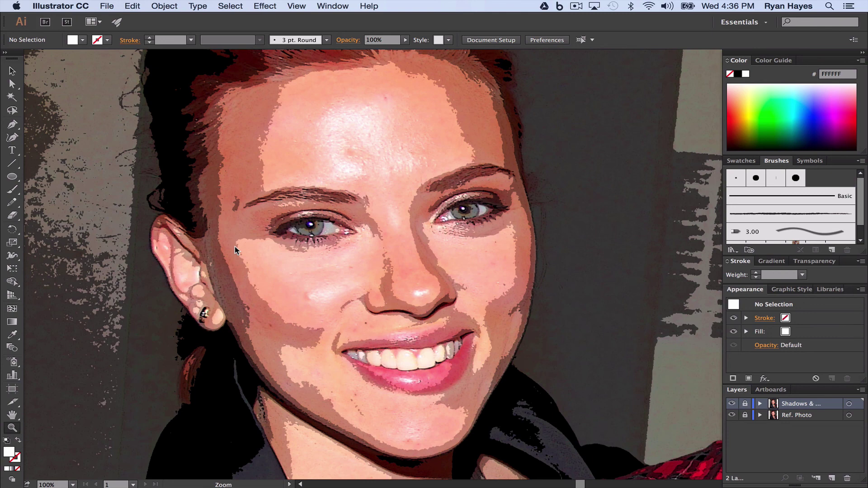